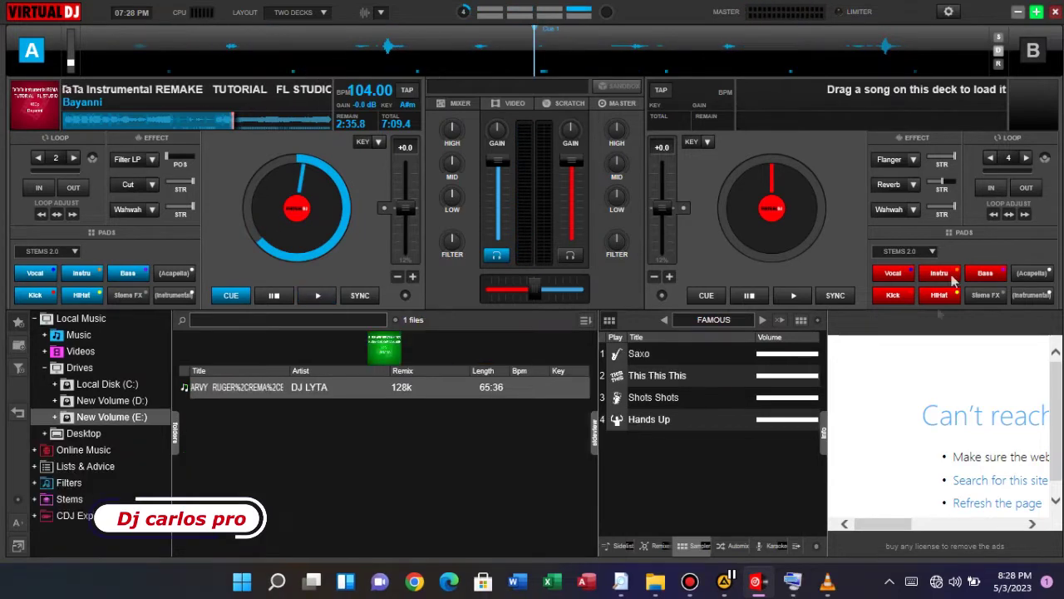
Show the On-Screen Keyboard and reposition it over the mixer, then toward the left edge.
left_click(794, 586)
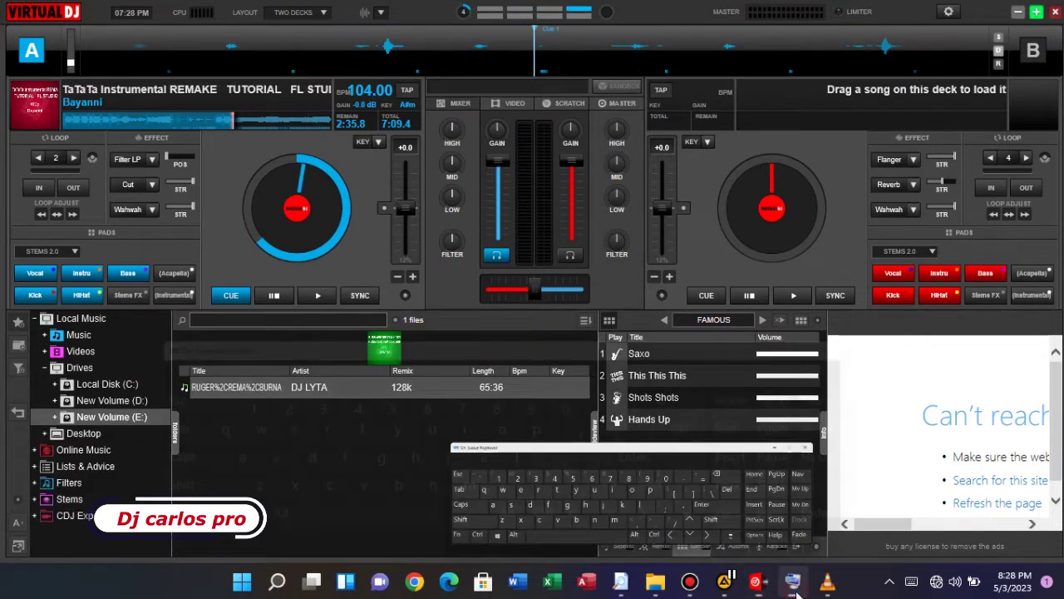
left_click_drag(610, 305, 675, 334)
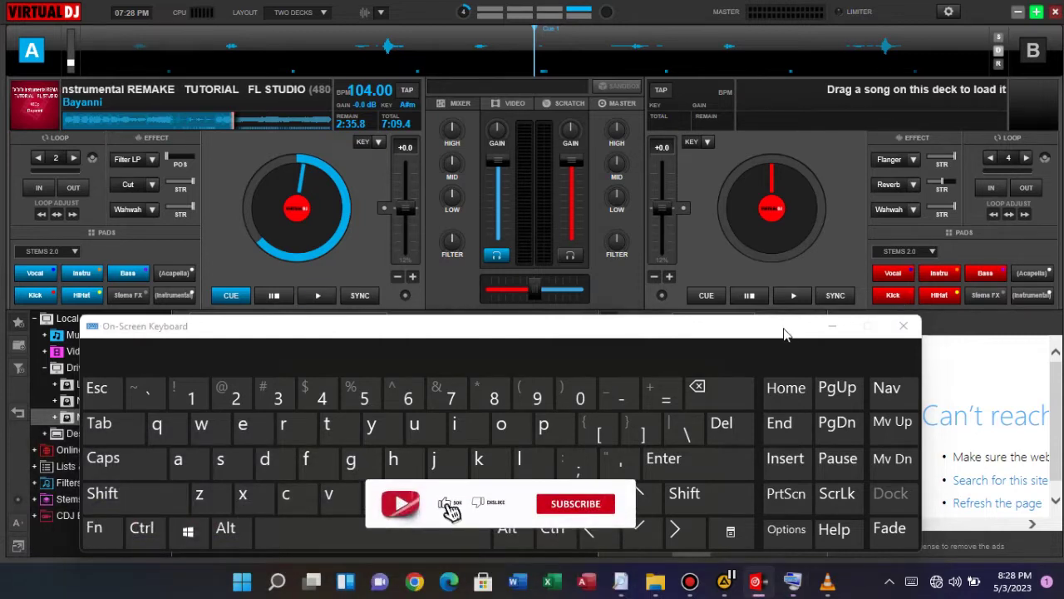
left_click_drag(786, 334, 717, 334)
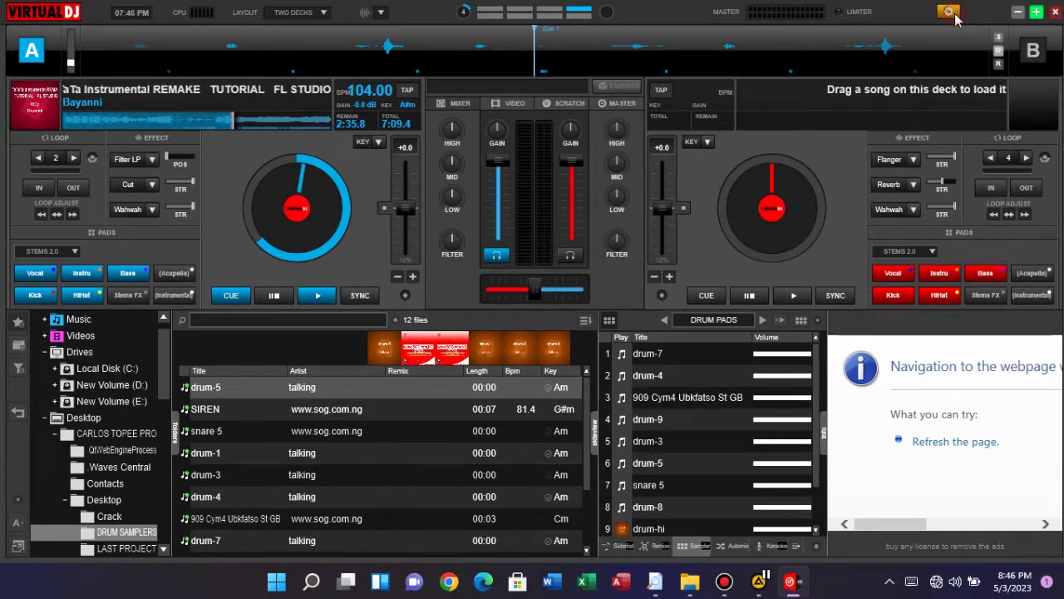
Open VirtualDJ's Mapping settings showing the Keyboard (Custom Mapping) assignments.
left_click(952, 12)
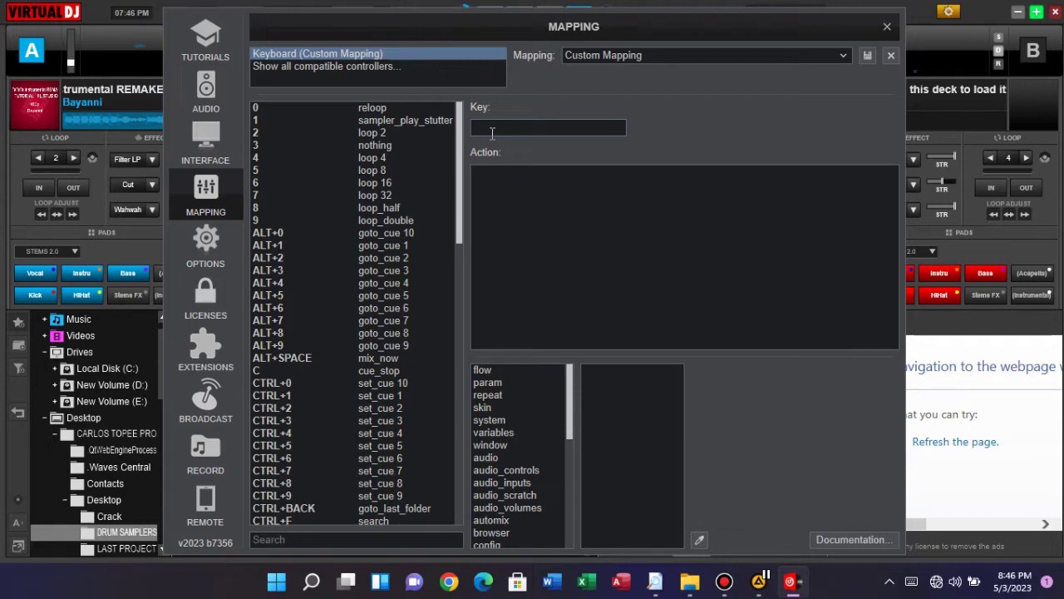
Change NUM1's action from sampler_play_stop to sampler_play_stutter 1.
key("KP_1")
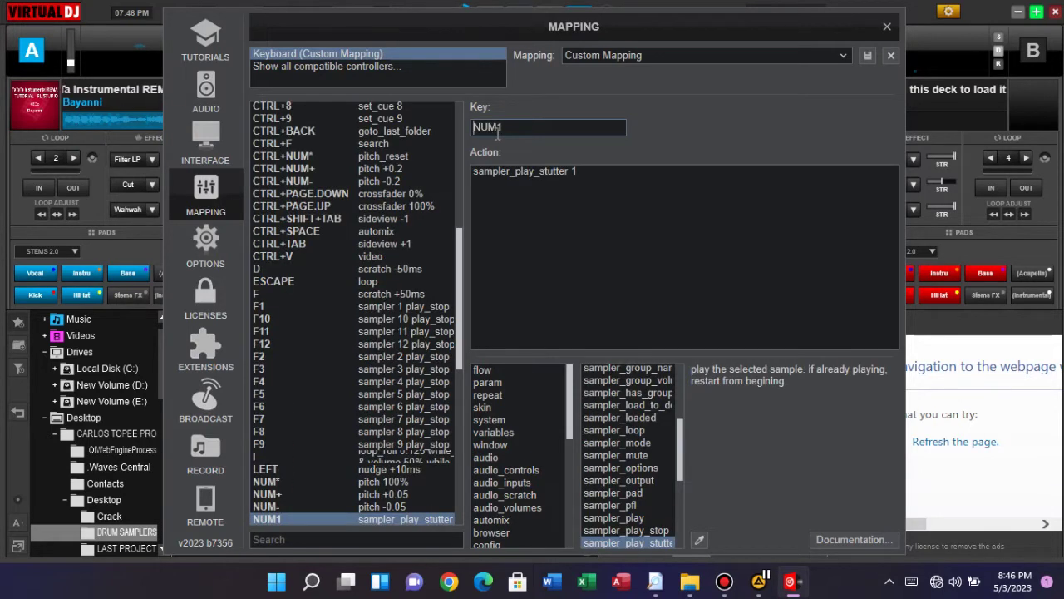
left_click(581, 170)
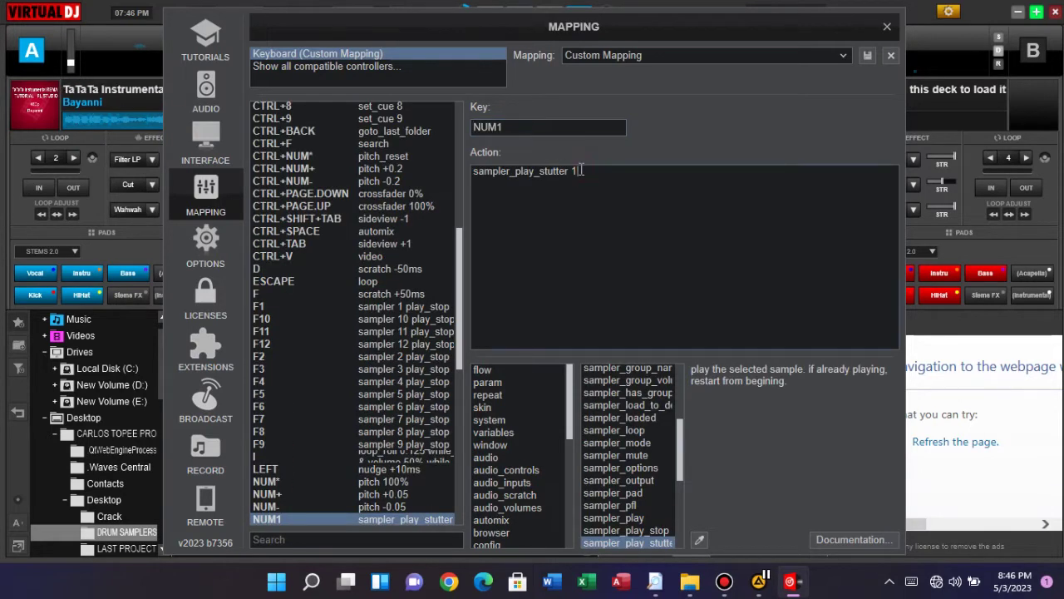
key("BackSpace")
key("BackSpace")
key("BackSpace")
key("BackSpace")
key("BackSpace")
key("BackSpace")
key("BackSpace")
key("BackSpace")
key("BackSpace")
key("BackSpace")
key("BackSpace")
key("BackSpace")
key("BackSpace")
key("BackSpace")
key("BackSpace")
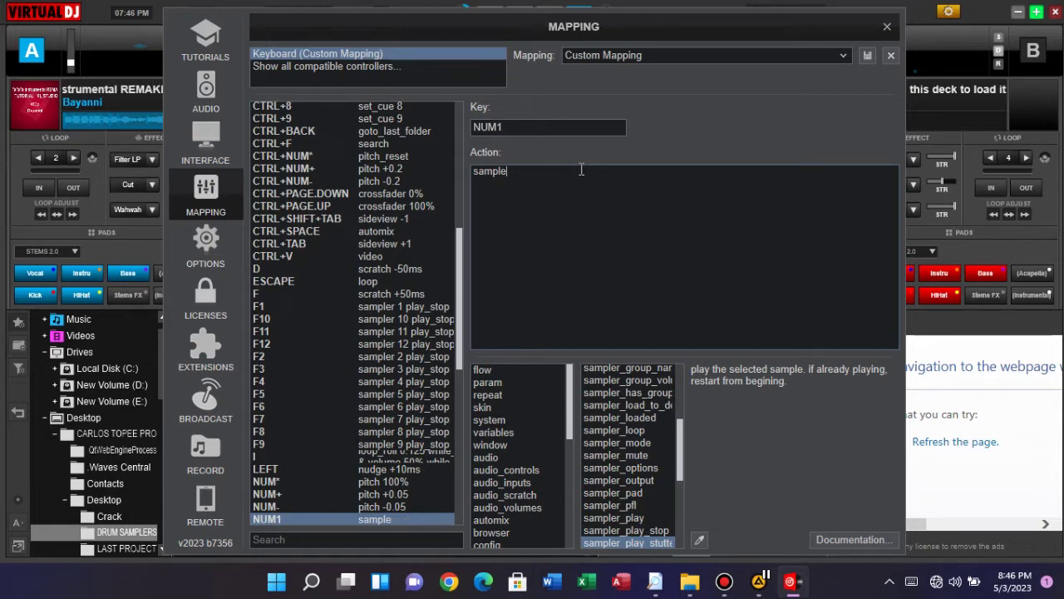
type("r")
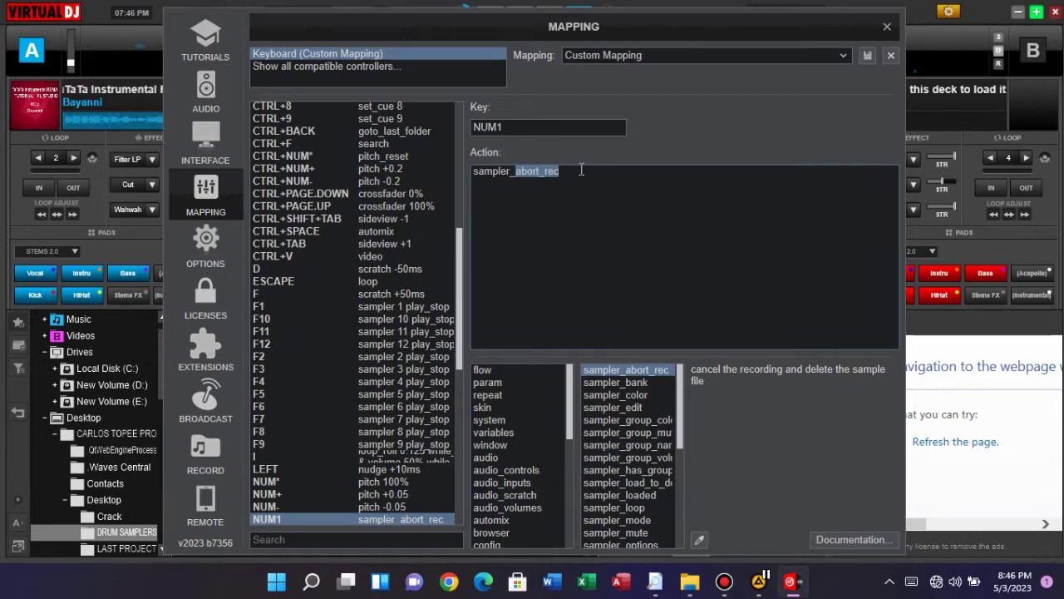
type("_pl")
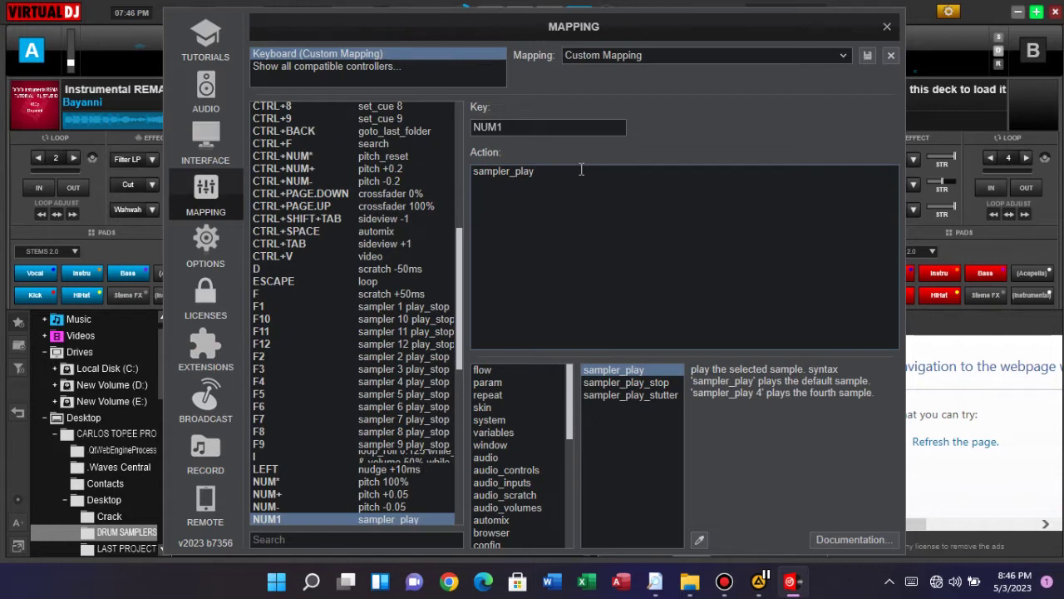
type("ay_")
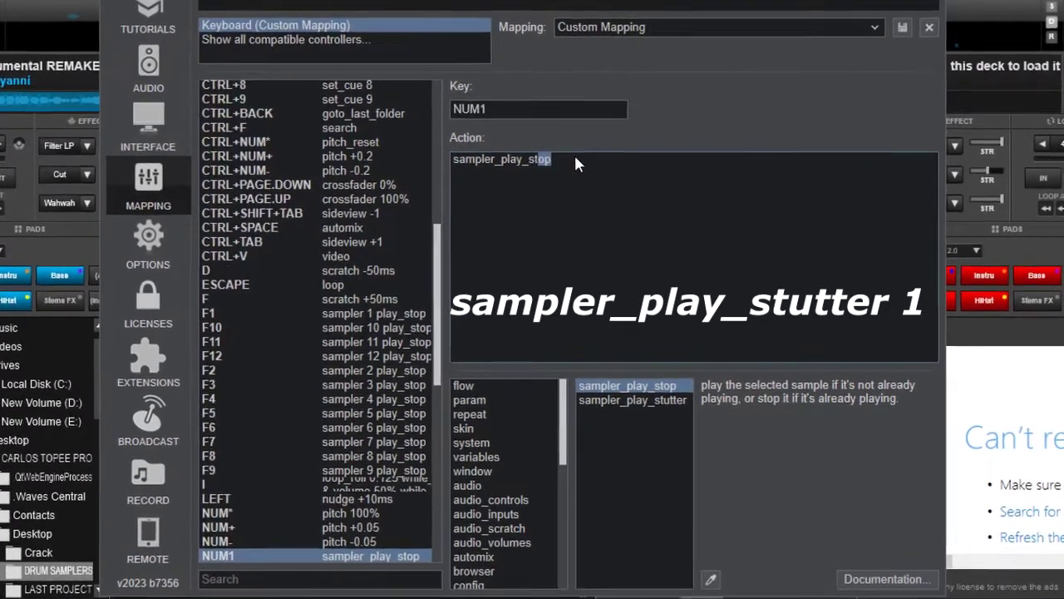
type("ut")
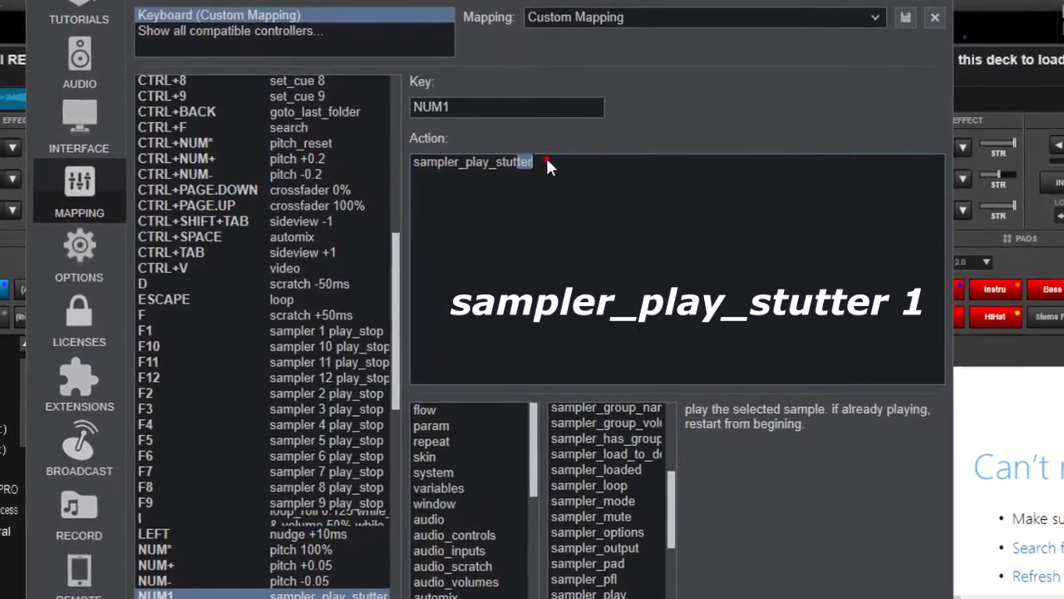
type("ter")
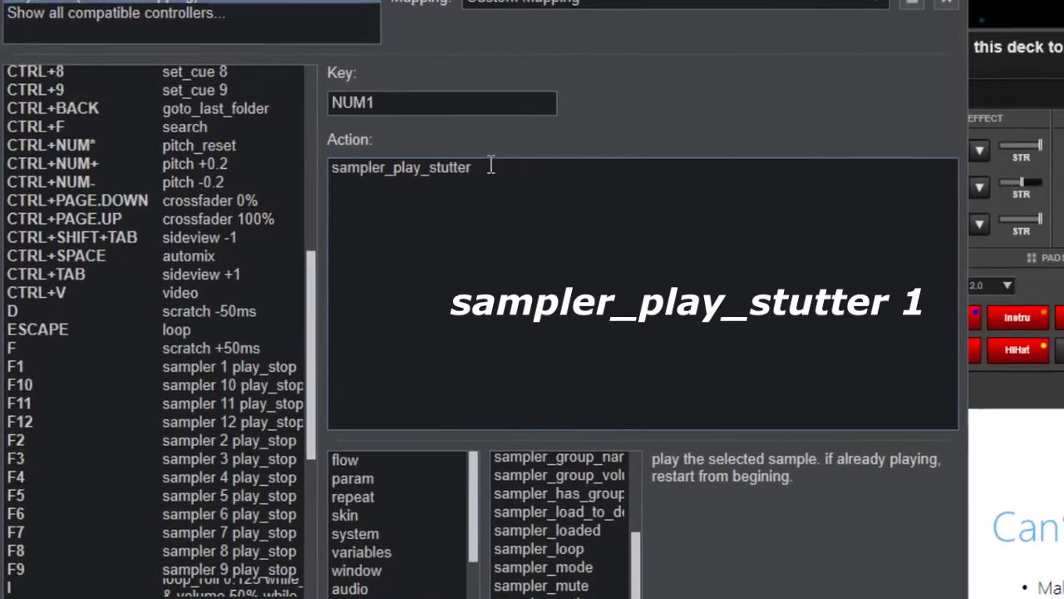
type(" 1")
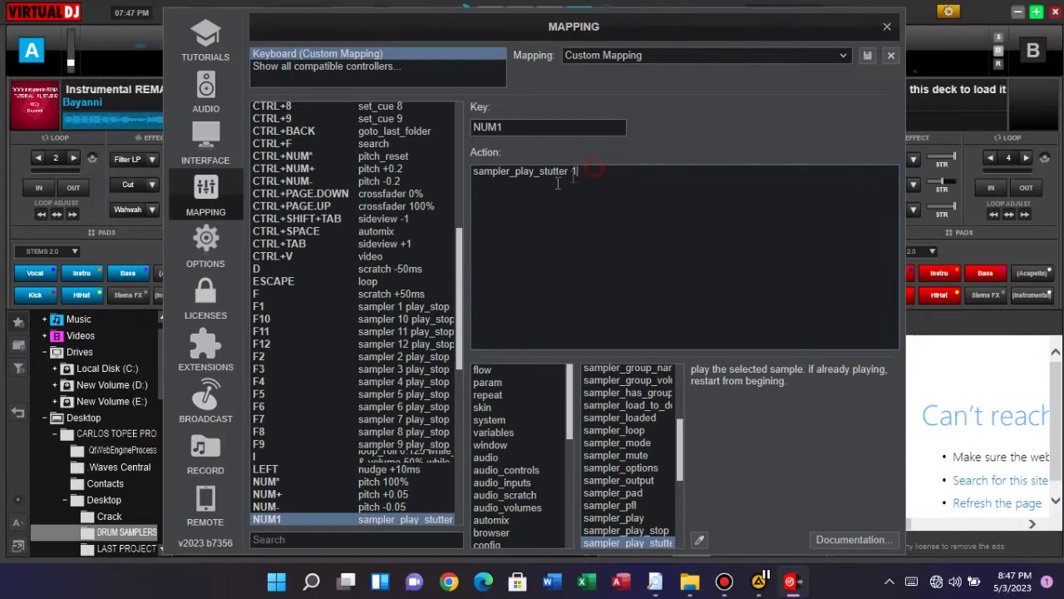
Copy the sampler_play_stutter 1 action text to the clipboard.
left_click_drag(417, 173, 216, 201)
right_click(487, 177)
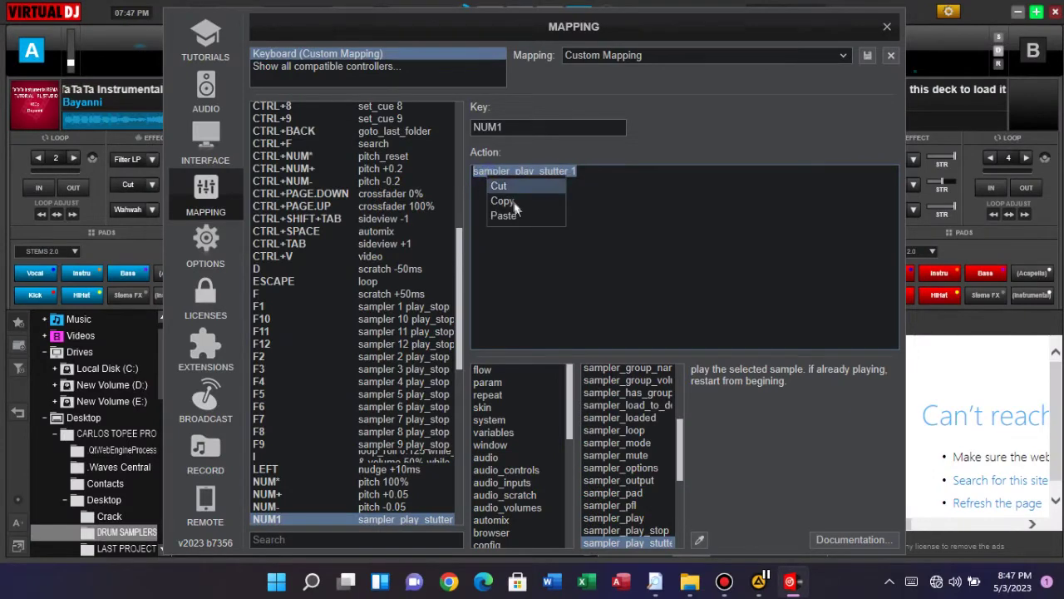
left_click(507, 201)
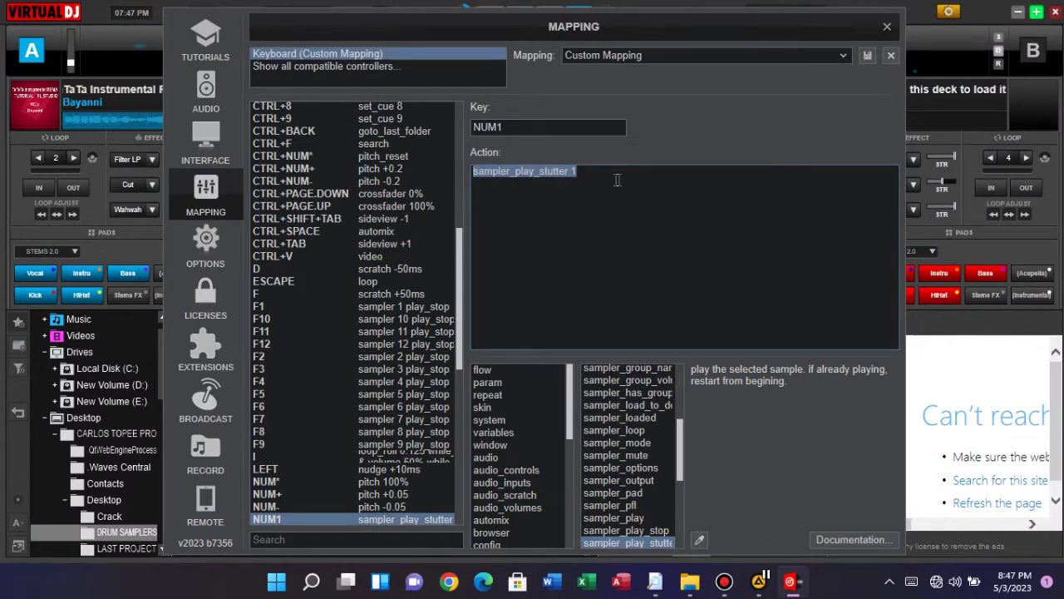
left_click(586, 173)
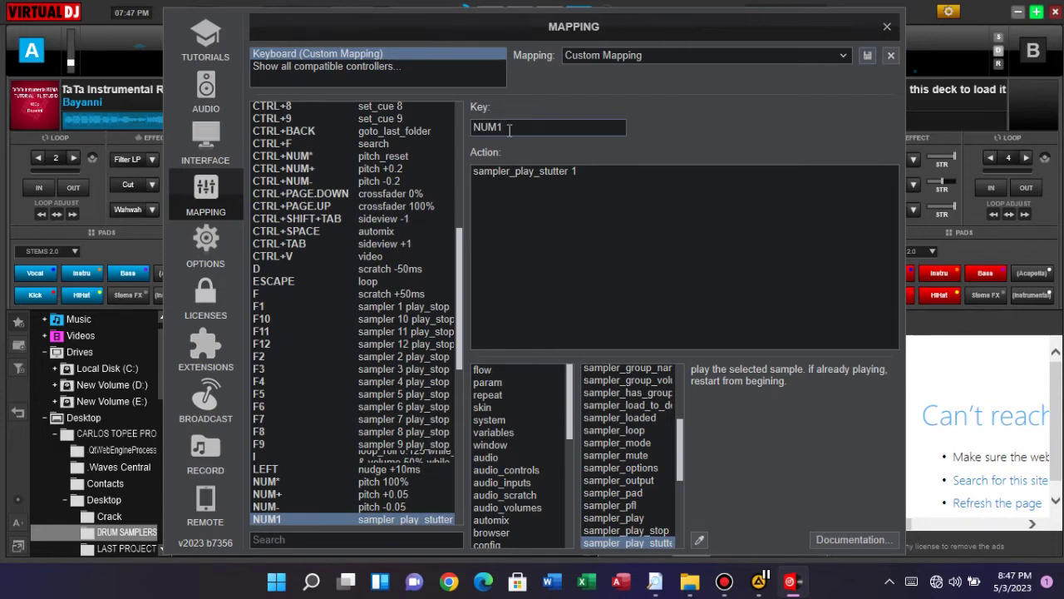
Add NUM2 and NUM3 mappings to sampler_play_stutter 2 and 3, then save the custom mapping.
key("KP_2")
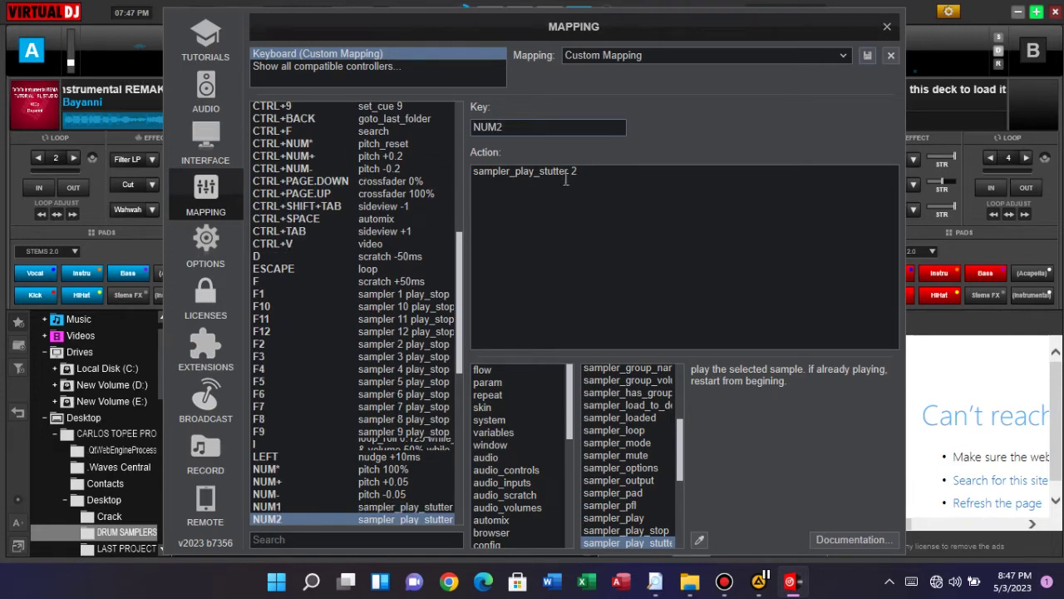
left_click(587, 165)
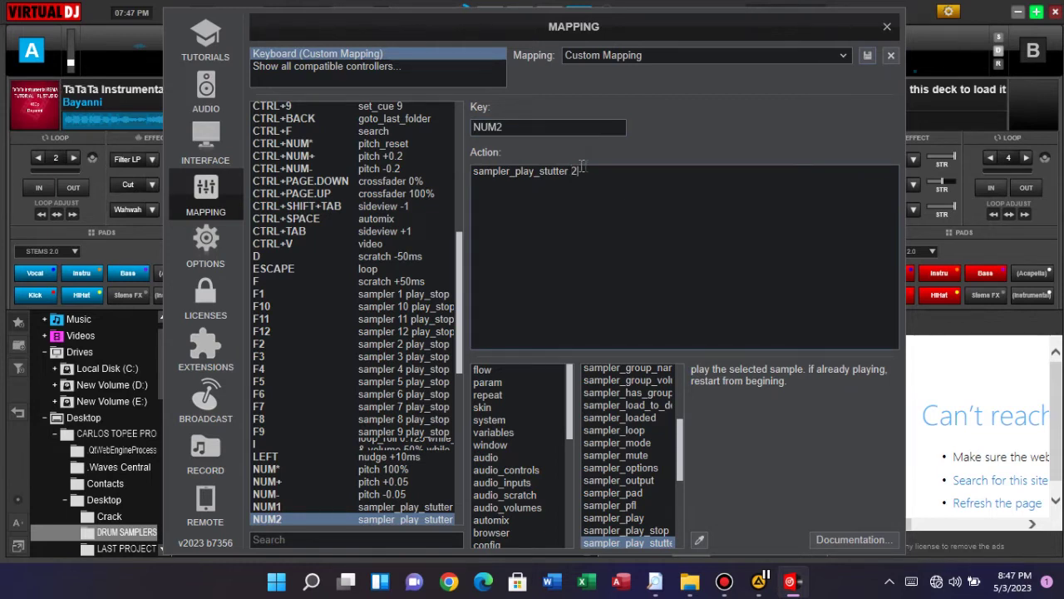
left_click(539, 126)
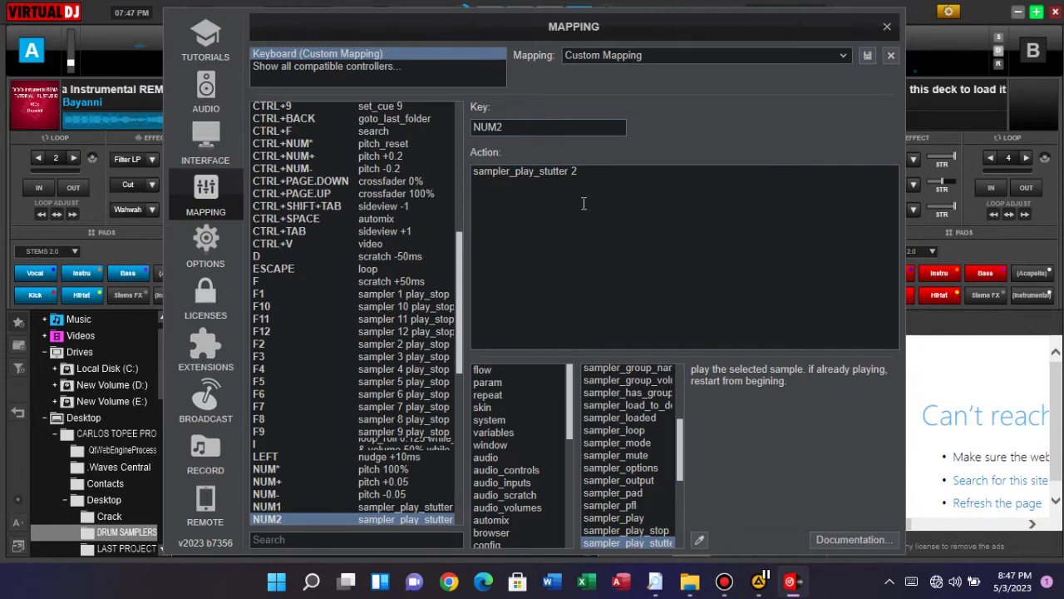
key("KP_3")
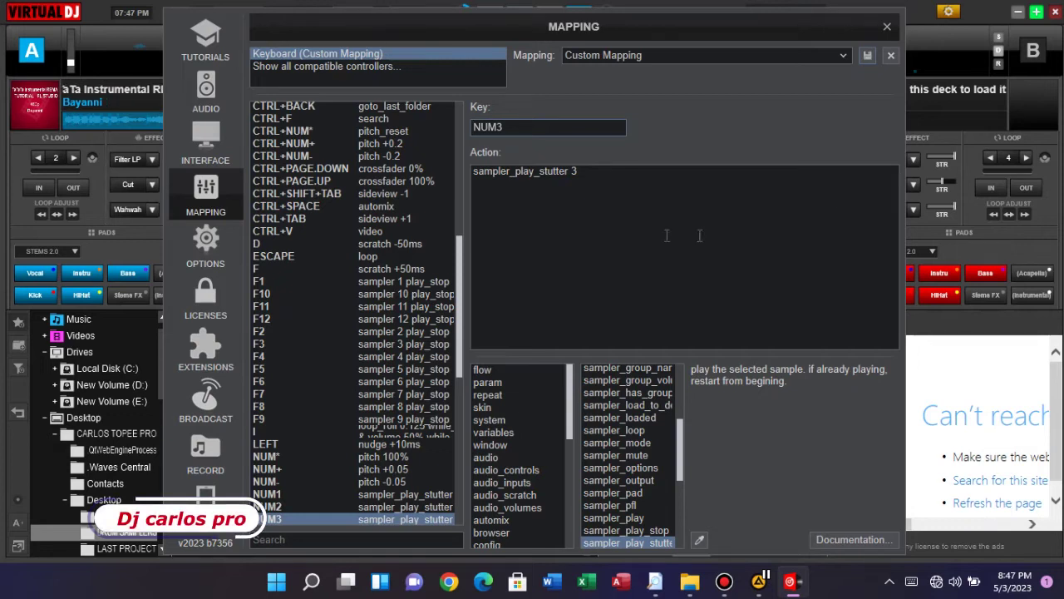
left_click(867, 58)
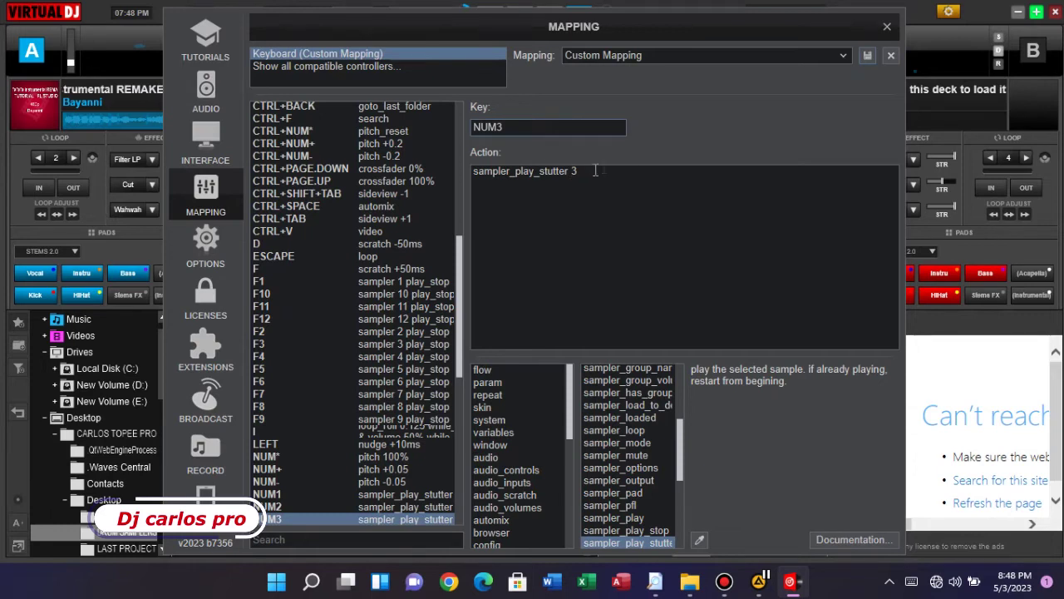
Close the mapping settings and open the Sample Editor for talking-drum-7.
left_click(887, 26)
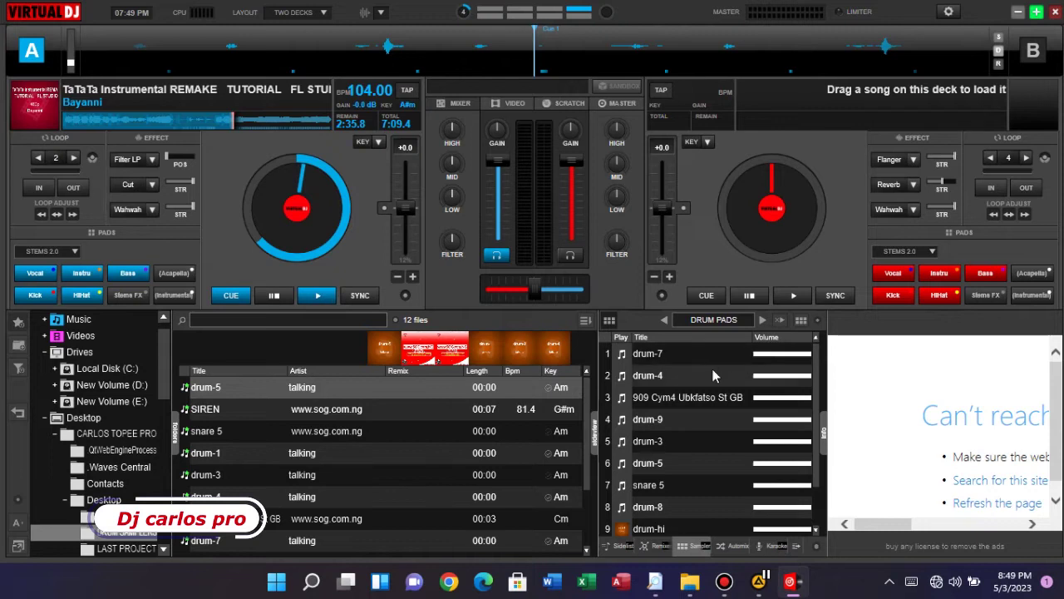
right_click(619, 363)
left_click(661, 368)
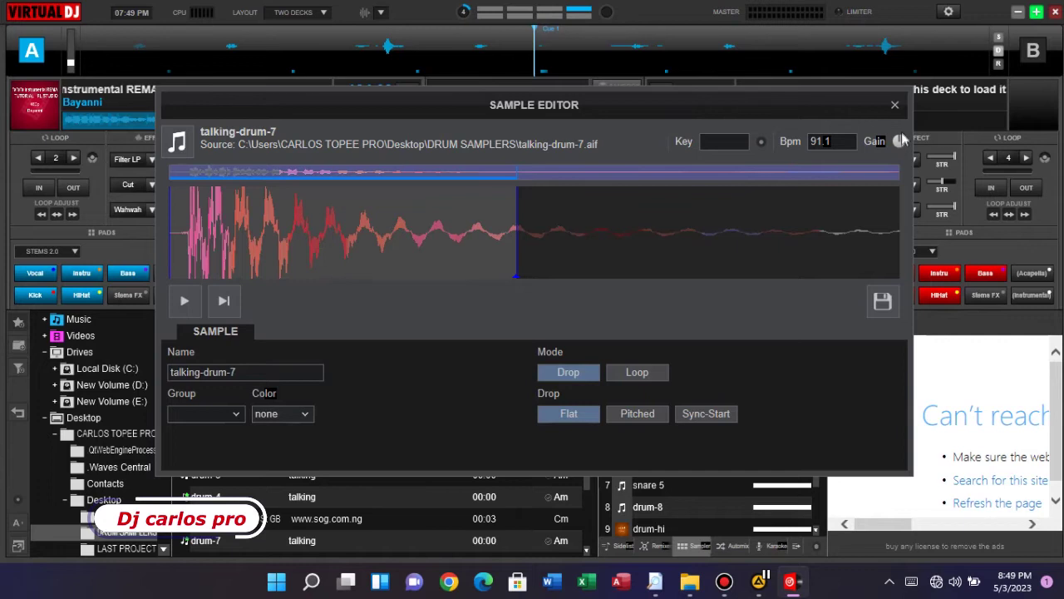
Close the Sample Editor and lower the volumes of drum-7, drum-4, 909 Cym4, drum-9, drum-3 and drum-5.
left_click(896, 106)
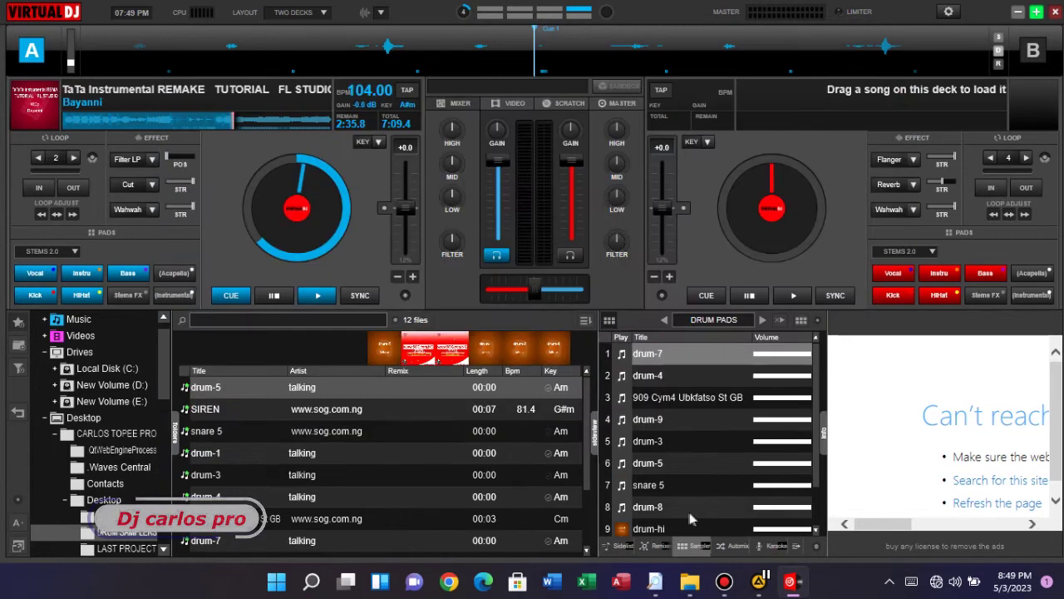
left_click(799, 354)
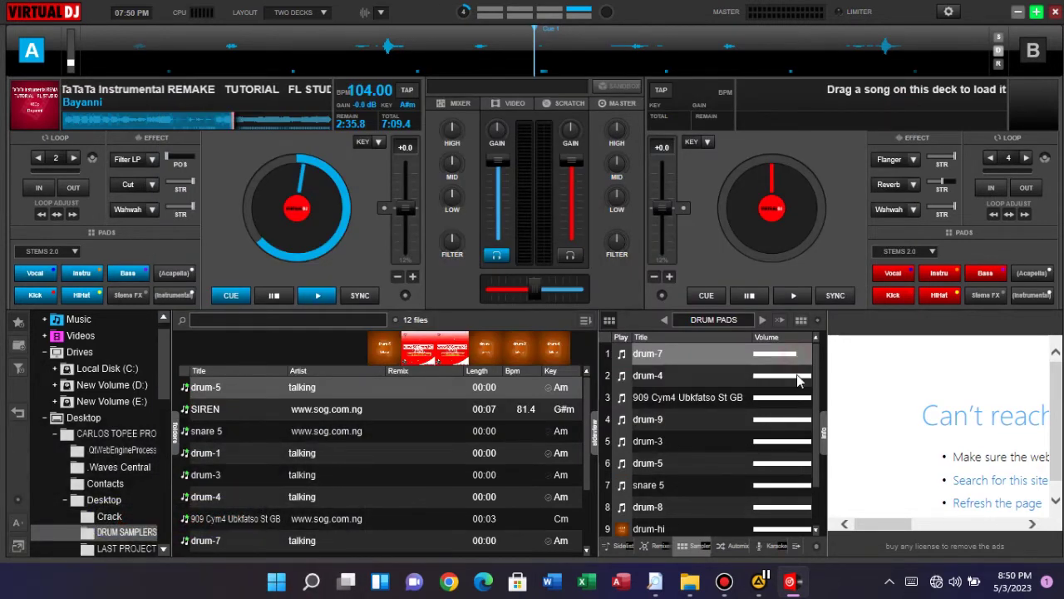
left_click(798, 375)
left_click(800, 397)
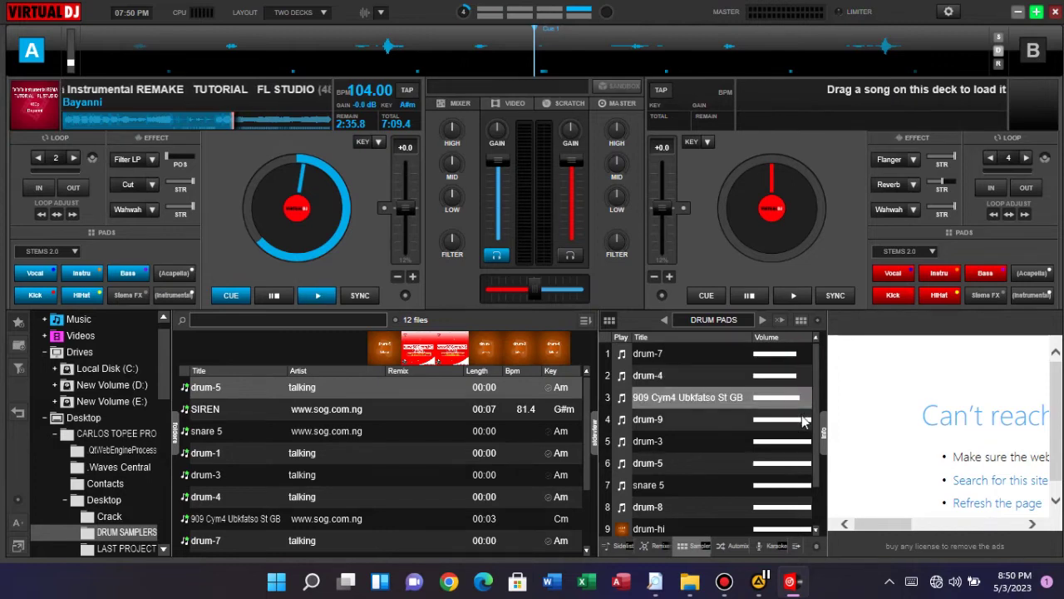
left_click(803, 419)
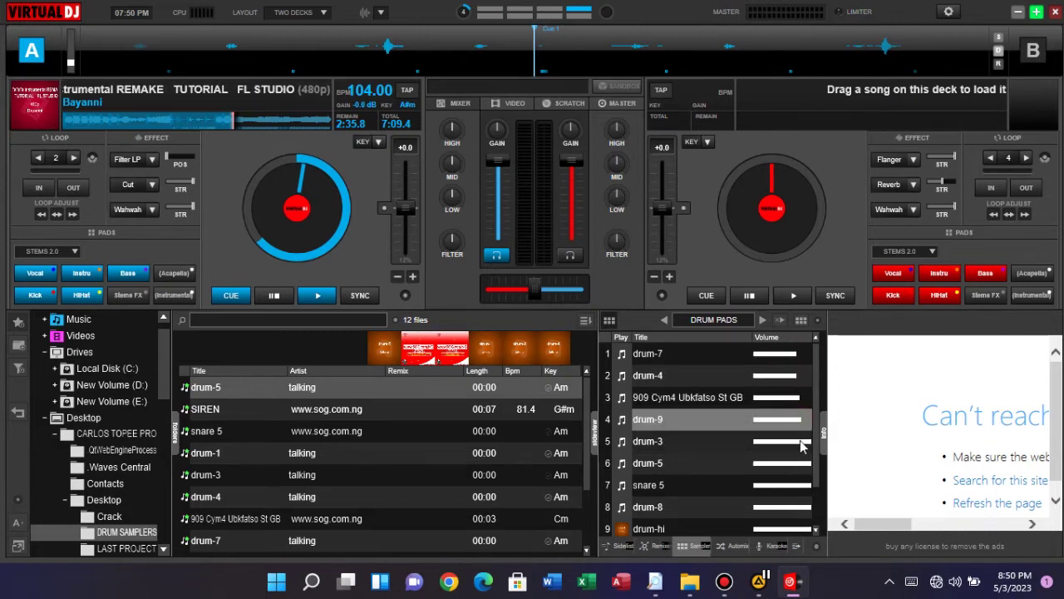
left_click(801, 441)
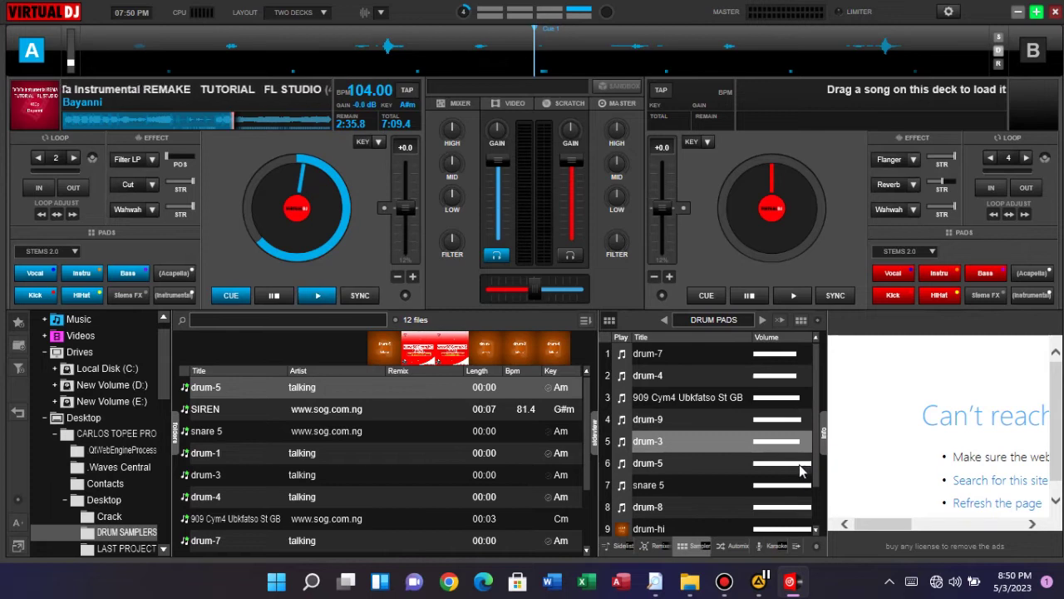
left_click(803, 464)
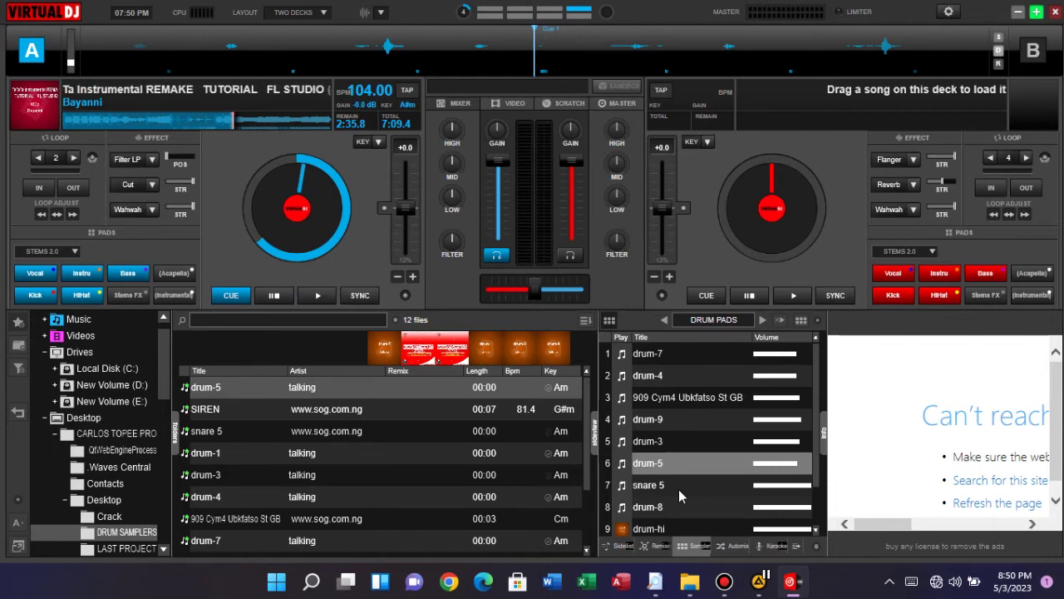
Play deck A's TaTa Instrumental track, then return it to its cue point.
key("space")
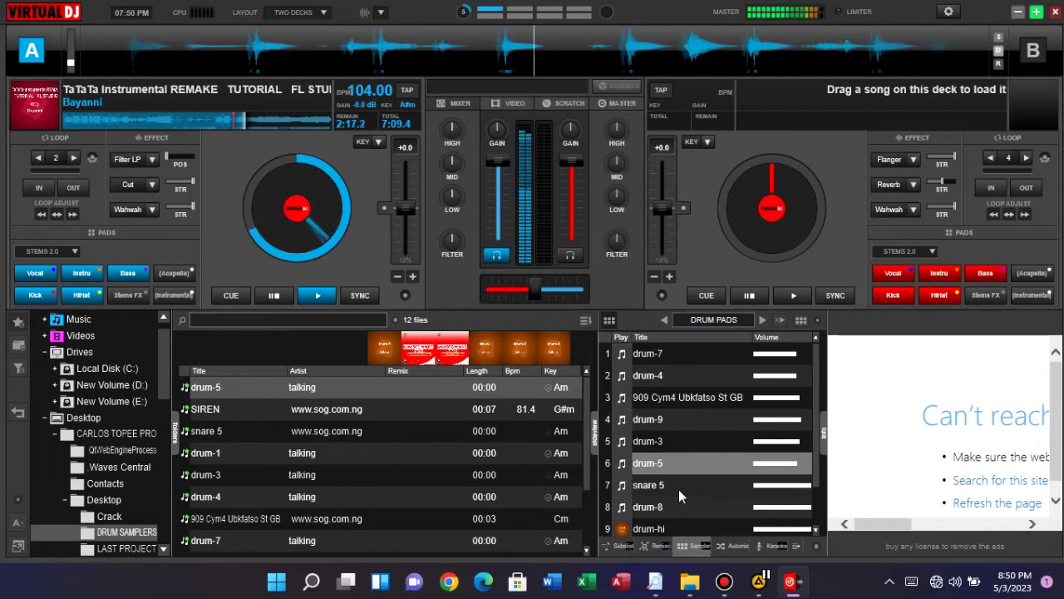
key("q")
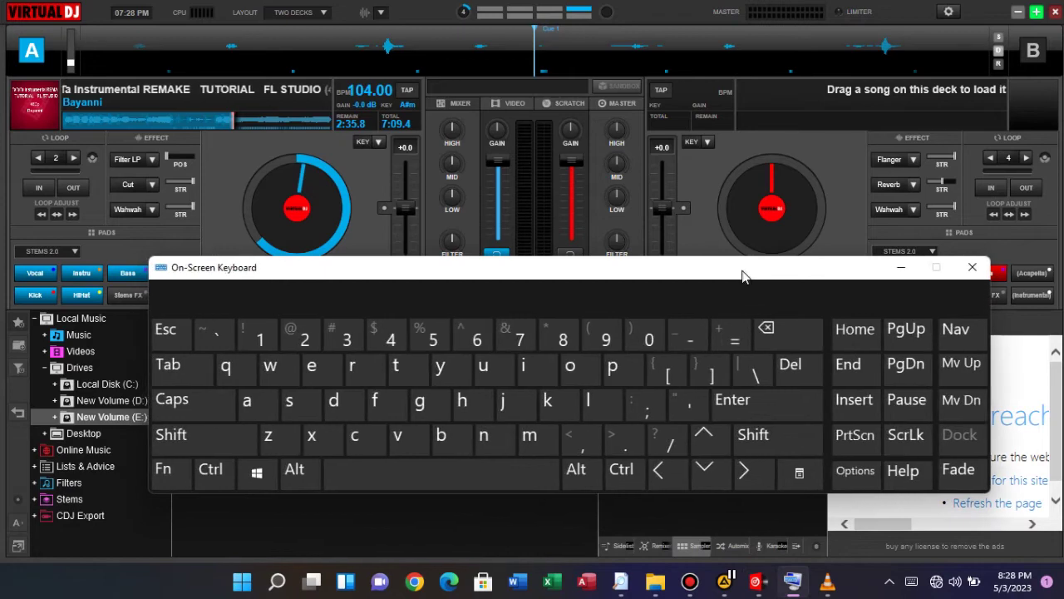
Move the On-Screen Keyboard lower over the browser and refocus VirtualDJ.
left_click_drag(743, 274, 675, 334)
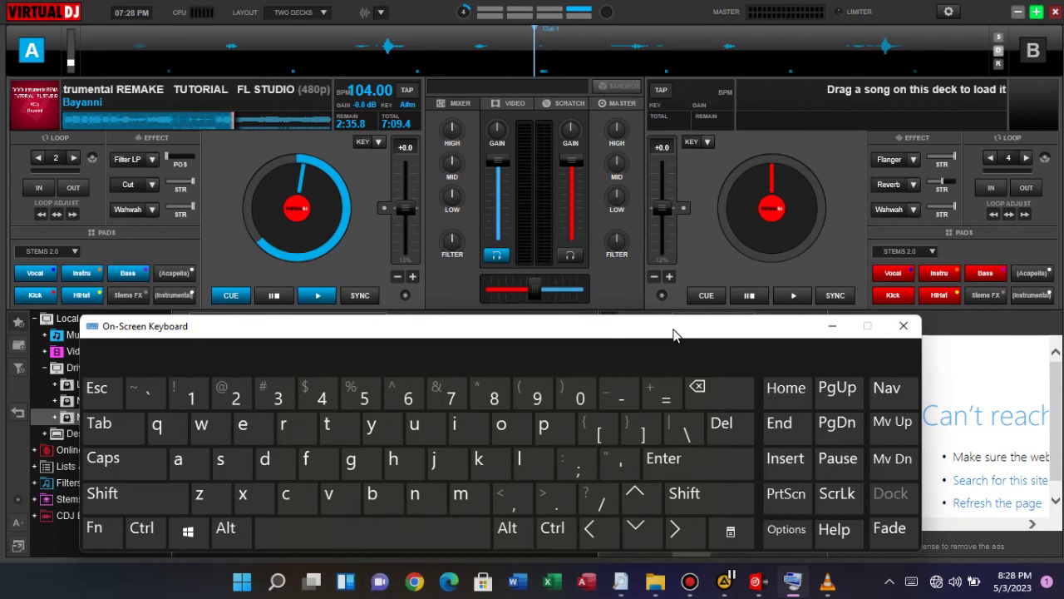
left_click(903, 309)
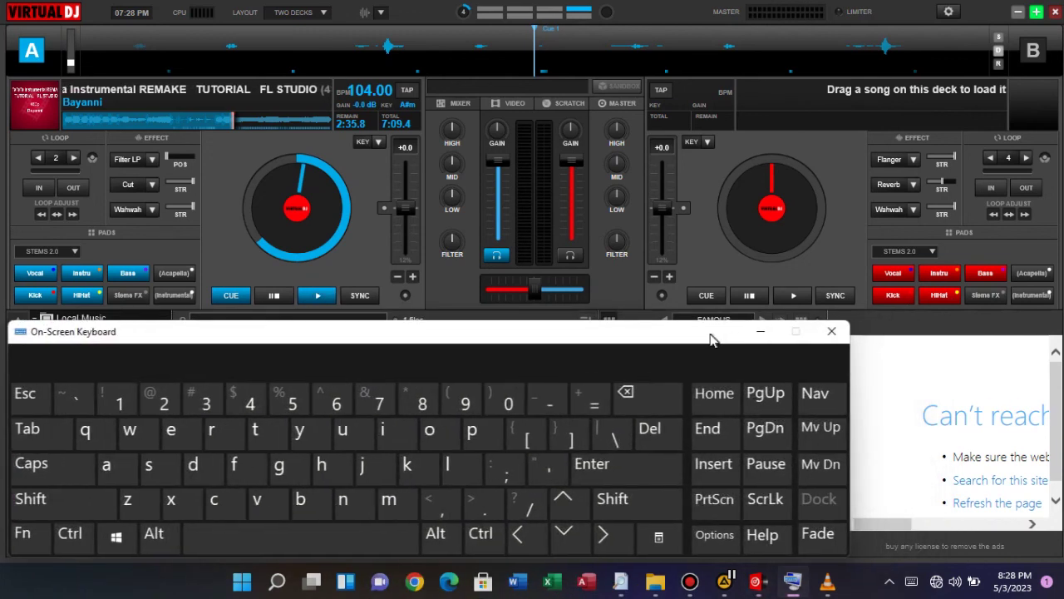